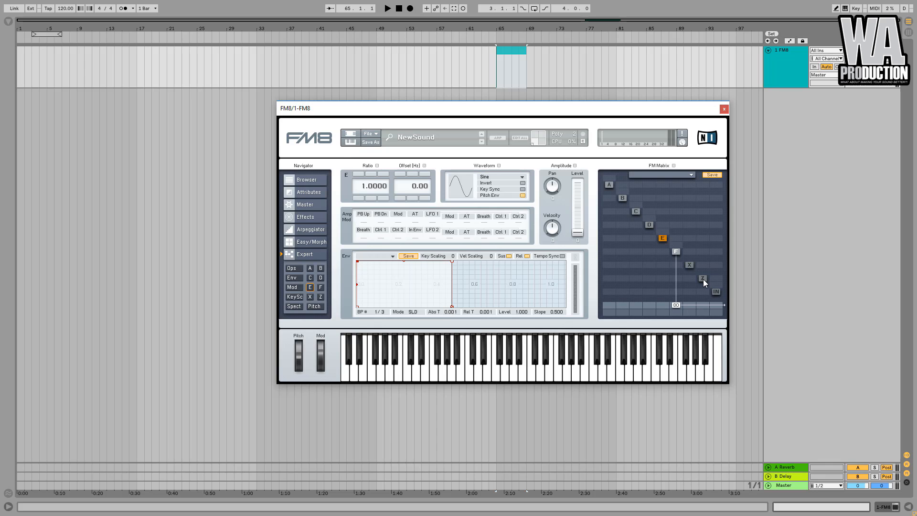
Inspect the FM matrix operators one by one, selecting each operator in turn.
left_click(677, 253)
left_click(637, 211)
left_click(623, 197)
left_click(609, 185)
left_click(623, 199)
left_click(310, 278)
left_click(323, 278)
left_click(310, 288)
left_click(321, 287)
Route operator E into operator F at 100 and raise F's output amount to 100.
left_click_drag(688, 336, 695, 369)
left_click_drag(675, 305, 688, 258)
left_click(662, 238)
left_click_drag(663, 253, 675, 225)
left_click_drag(662, 252, 669, 306)
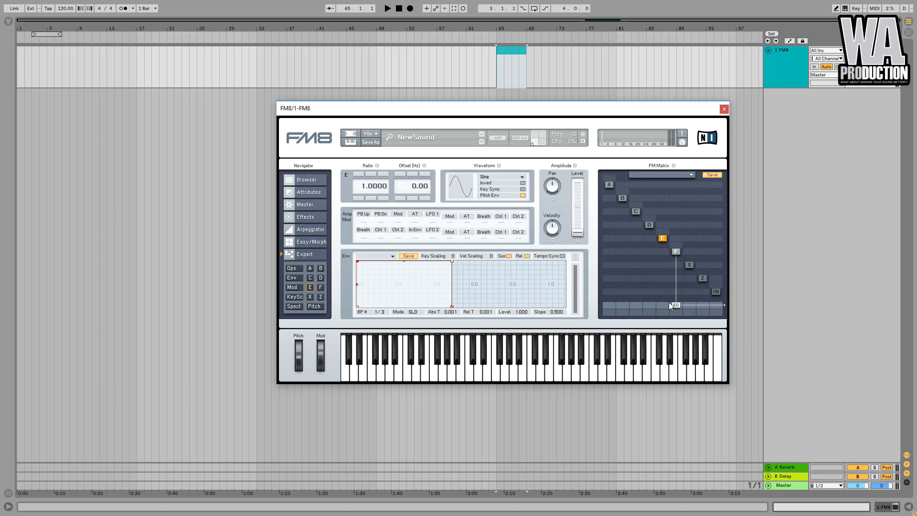
left_click(676, 252)
left_click_drag(663, 252, 665, 203)
left_click(664, 238)
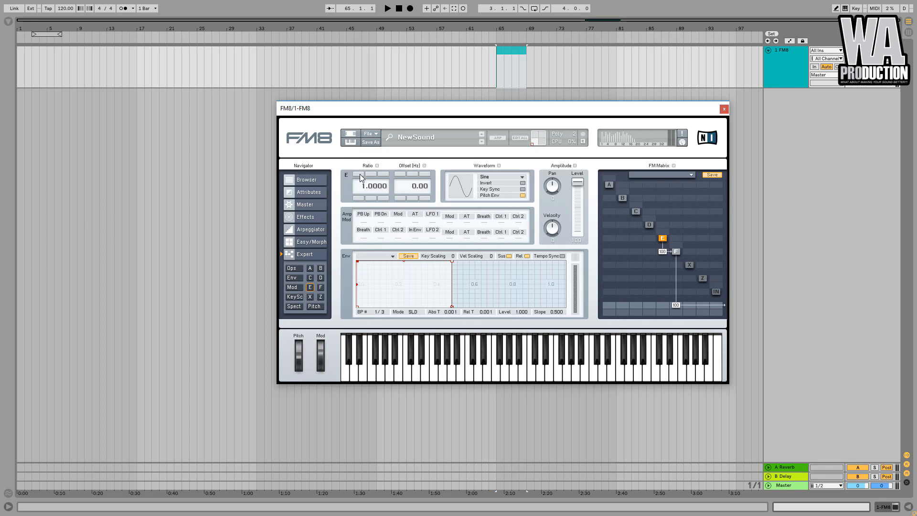
Step operator E's frequency ratio up and back down.
left_click(356, 175)
left_click(357, 175)
left_click(356, 175)
left_click(356, 175)
left_click(358, 198)
left_click(358, 198)
left_click(358, 198)
left_click(358, 198)
Set operator D's waveform to 8th Formant.
left_click(649, 225)
left_click(493, 177)
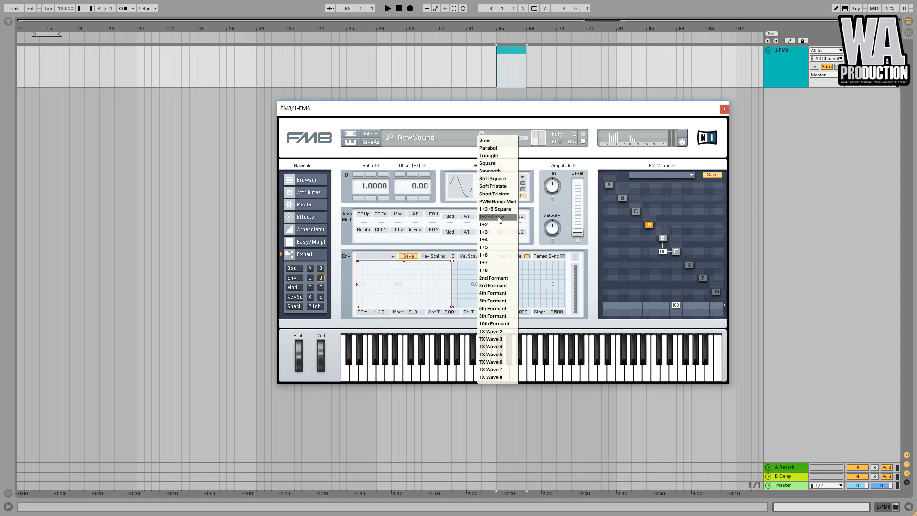
left_click(493, 315)
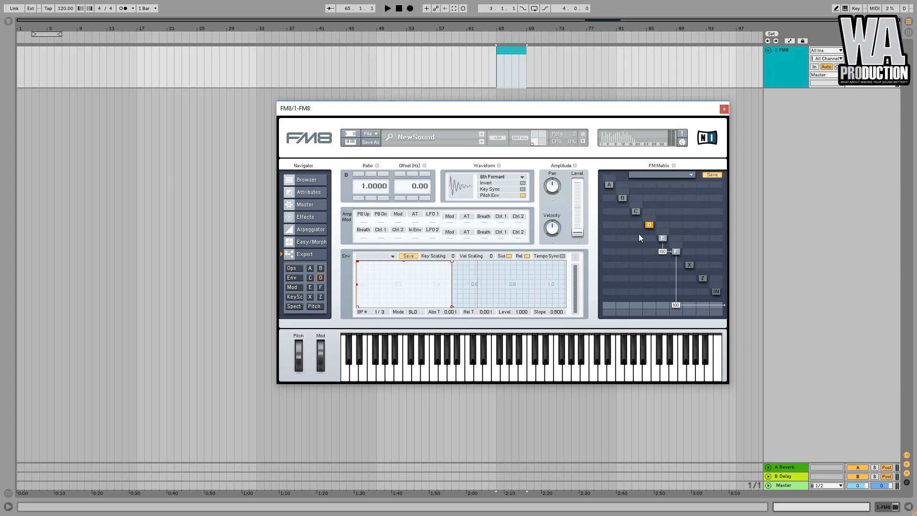
Try routing operator D into operator F in the matrix.
left_click_drag(650, 251, 654, 218)
left_click_drag(650, 252, 654, 234)
double_click(652, 250)
Remove the modulation connections feeding into operator F.
left_click(677, 251)
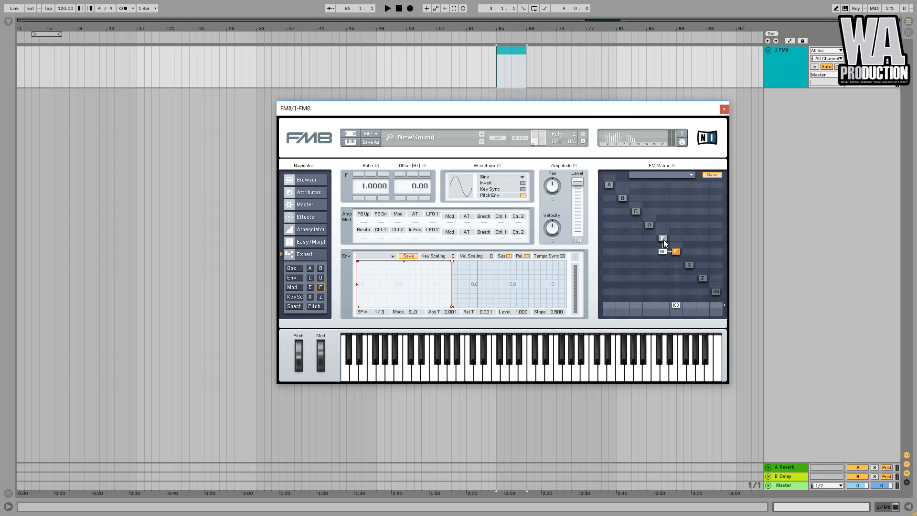
double_click(663, 253)
mouse_move(680, 247)
left_mouse_down()
mouse_move(684, 227)
mouse_move(682, 237)
left_mouse_up()
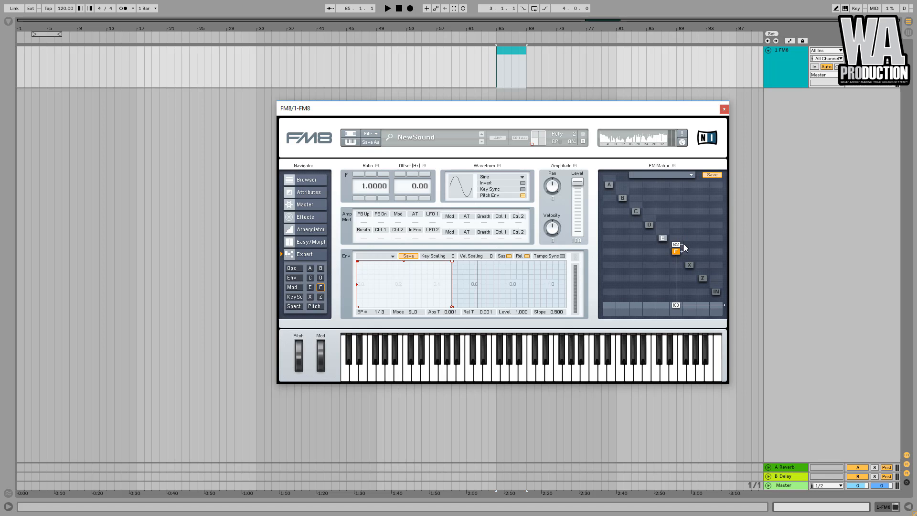
left_click_drag(686, 244, 688, 248)
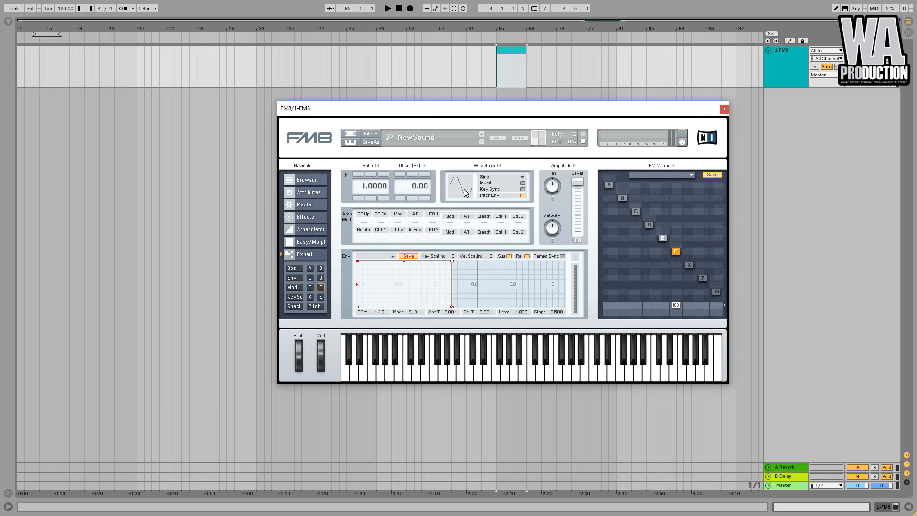
Set operator F's feedback amount to about 30.
scroll(478, 180, "down", 3)
mouse_move(683, 238)
left_mouse_down()
mouse_move(686, 226)
mouse_move(679, 242)
left_mouse_up()
mouse_move(679, 241)
left_mouse_down()
mouse_move(680, 257)
mouse_move(687, 222)
mouse_move(682, 248)
left_mouse_up()
mouse_move(682, 248)
left_mouse_down()
mouse_move(676, 252)
mouse_move(681, 239)
left_mouse_up()
Build modulation routings between operators A through E, including C into D at 60.
left_click(610, 184)
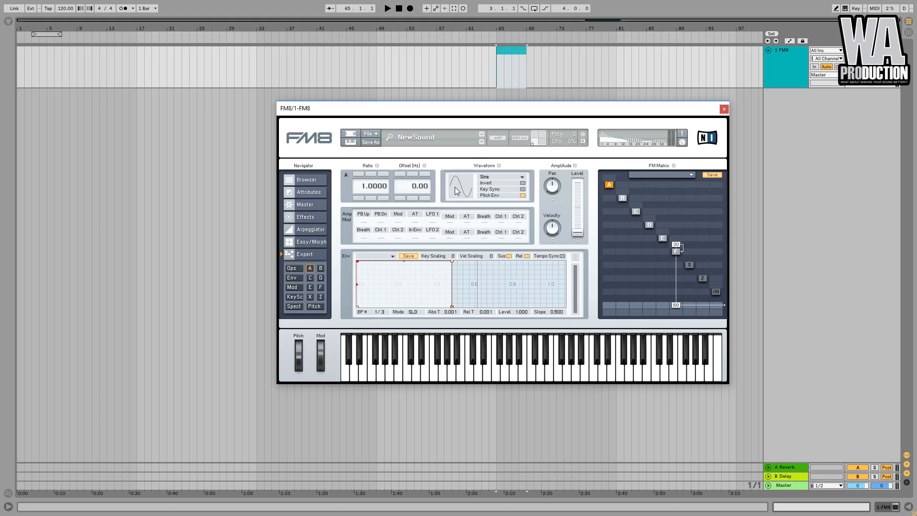
left_click(623, 198)
left_click(637, 211)
left_click(650, 224)
left_click(637, 211)
left_click_drag(636, 224, 641, 183)
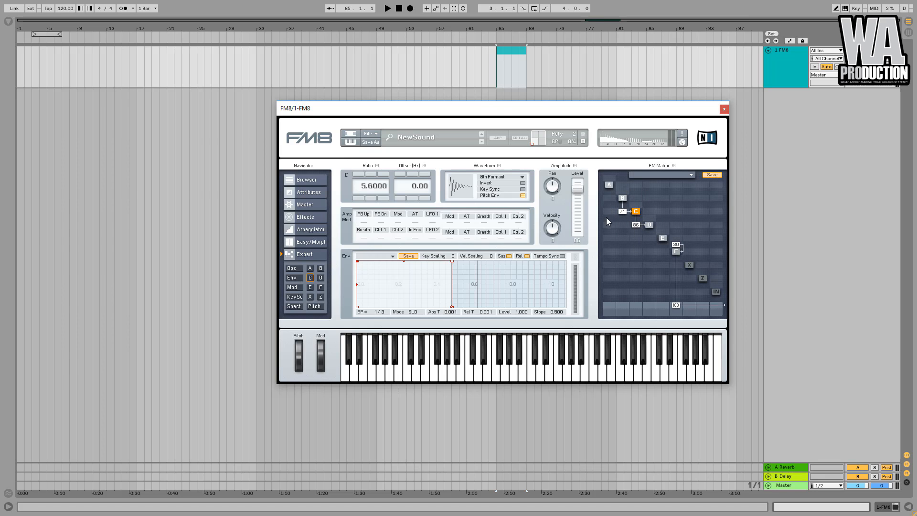
left_click_drag(610, 240, 610, 258)
left_click_drag(663, 214, 659, 179)
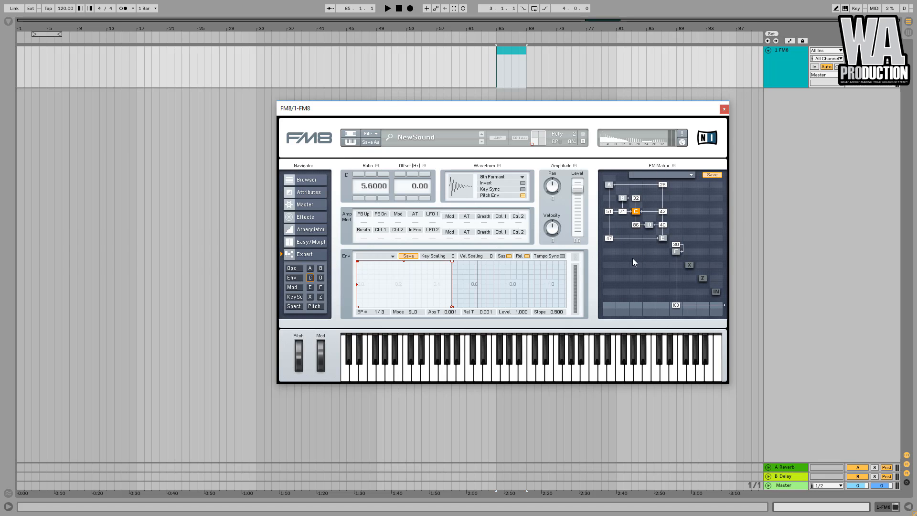
Route operator C into F at 30 and remove the direct outputs of operators C and E.
left_click_drag(639, 239, 672, 188)
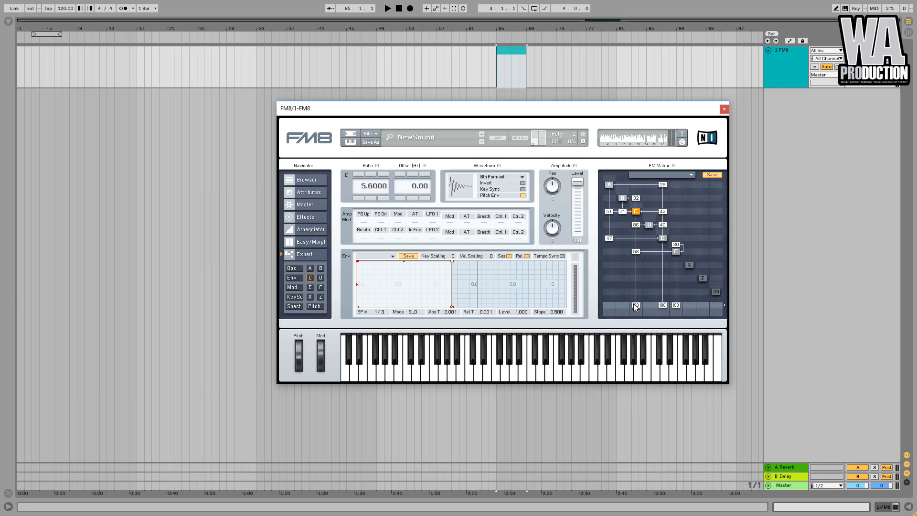
left_click_drag(635, 305, 655, 373)
left_click_drag(662, 306, 654, 436)
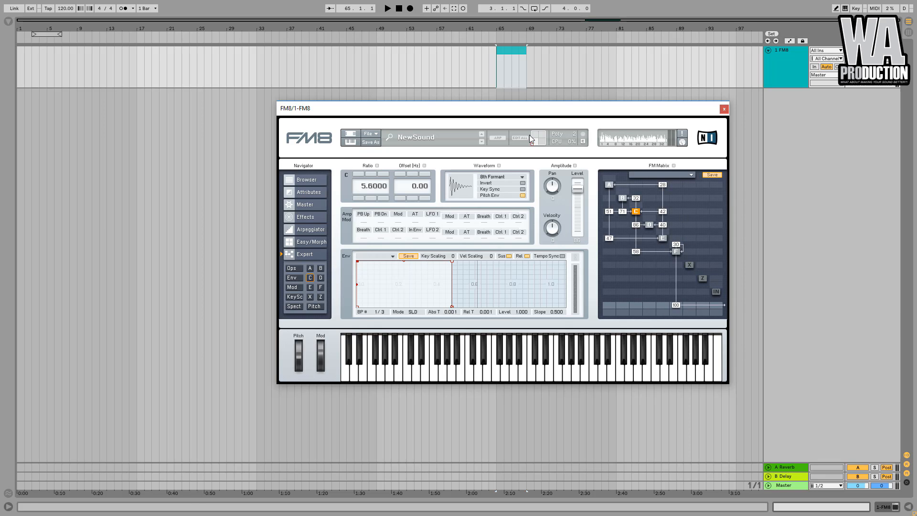
Start a new, blank sound.
left_click(378, 134)
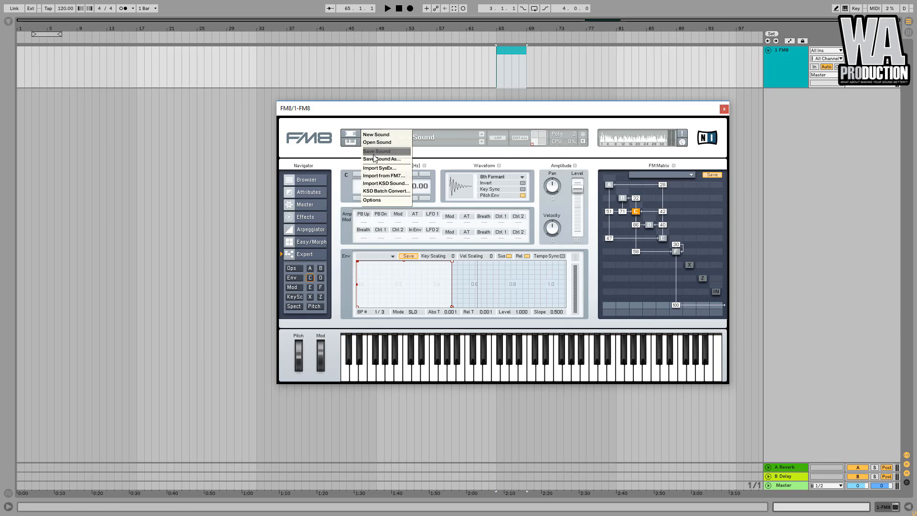
left_click(378, 135)
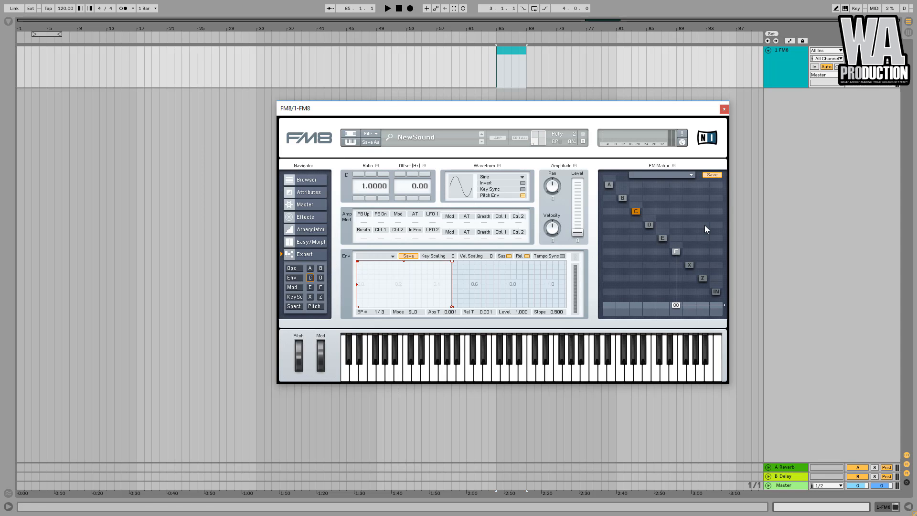
Adjust operator X's noise cutoff and its saturator asymmetry, gain and level.
left_click(689, 265)
left_click(703, 278)
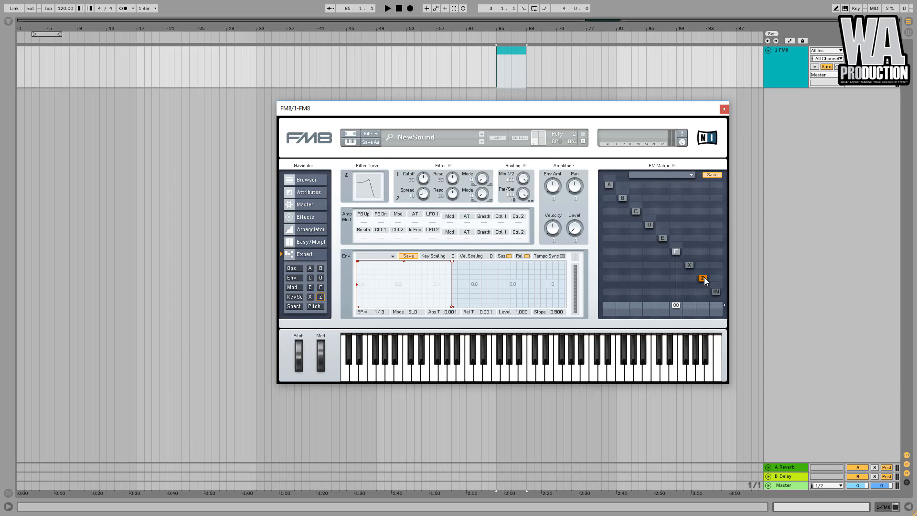
left_click(690, 265)
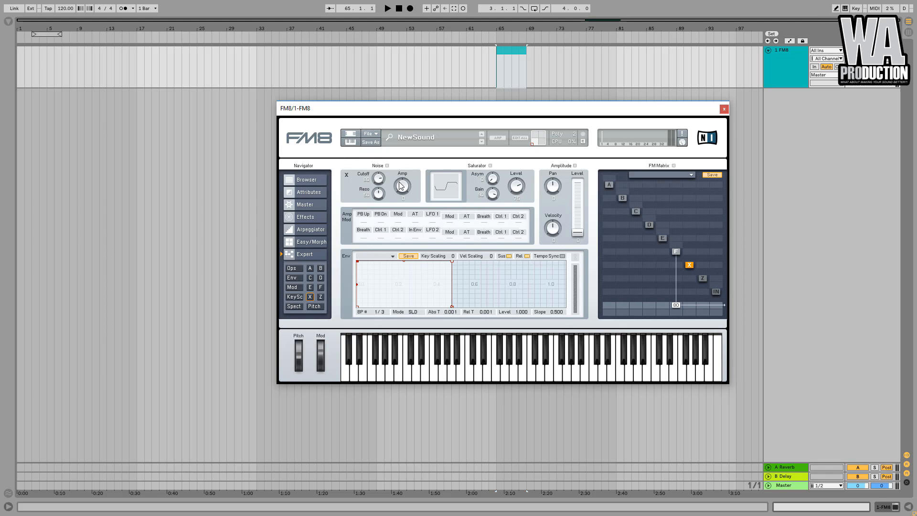
mouse_move(383, 182)
left_mouse_down()
mouse_move(382, 167)
mouse_move(379, 197)
left_mouse_up()
left_click_drag(499, 184, 498, 227)
left_click_drag(496, 201, 501, 175)
left_click_drag(520, 184, 524, 176)
Set filter Z's cutoff, resonance, both filter modes and the parallel/serial routing.
left_click(702, 278)
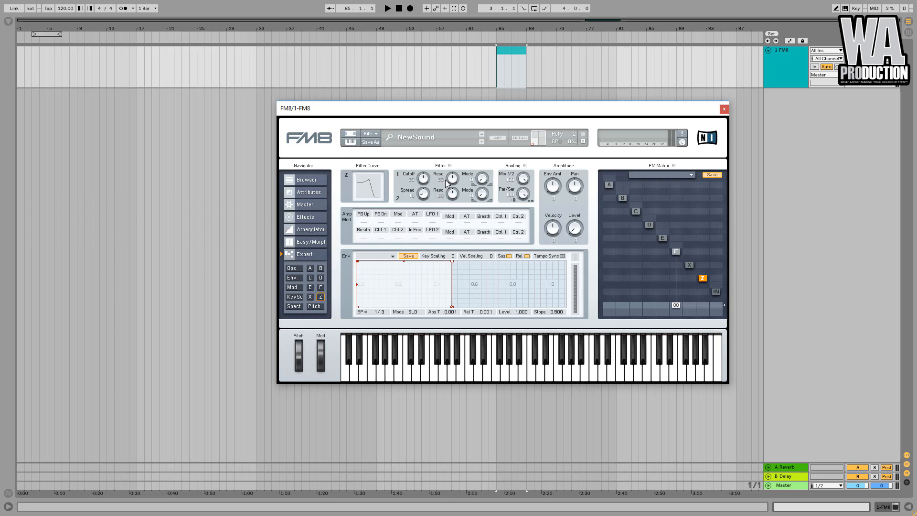
left_click_drag(427, 177, 432, 165)
mouse_move(428, 199)
left_mouse_down()
mouse_move(430, 159)
mouse_move(425, 190)
left_mouse_up()
left_click_drag(483, 184, 506, 109)
mouse_move(483, 196)
left_mouse_down()
mouse_move(489, 122)
mouse_move(481, 213)
left_mouse_up()
mouse_move(428, 183)
left_mouse_down()
mouse_move(436, 162)
mouse_move(431, 217)
mouse_move(442, 168)
mouse_move(439, 197)
mouse_move(455, 180)
mouse_move(424, 206)
mouse_move(430, 237)
mouse_move(426, 182)
mouse_move(425, 225)
mouse_move(426, 182)
mouse_move(426, 194)
left_mouse_up()
left_click_drag(524, 182, 525, 196)
left_click_drag(524, 194, 523, 274)
mouse_move(423, 178)
left_mouse_down()
mouse_move(425, 196)
mouse_move(423, 182)
left_mouse_up()
Recenter filter Z's pan and adjust its velocity sensitivity and output level.
left_click_drag(575, 189, 579, 197)
left_click_drag(580, 191, 583, 151)
double_click(576, 188)
left_click_drag(552, 236, 552, 231)
left_click_drag(574, 235, 575, 223)
left_click_drag(577, 232, 581, 244)
Shape filter Z's envelope with an attack peak and decay, and raise its envelope amount.
left_click_drag(358, 262, 397, 262)
left_click_drag(493, 262, 577, 259)
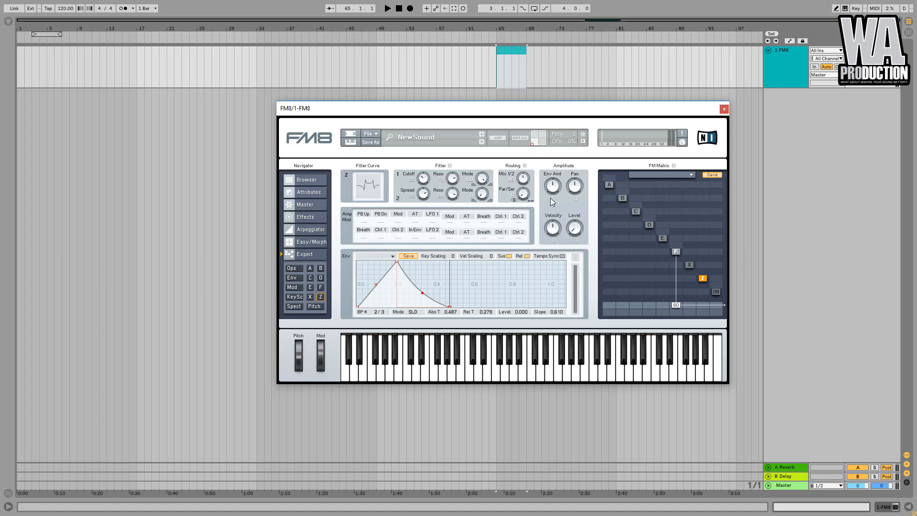
left_click_drag(555, 191, 557, 170)
Set filter Z's pitch-bend-up modulation amount to 41 and check it in the modulation matrix.
left_click_drag(365, 222, 372, 202)
left_click_drag(389, 127, 402, 74)
left_click(292, 287)
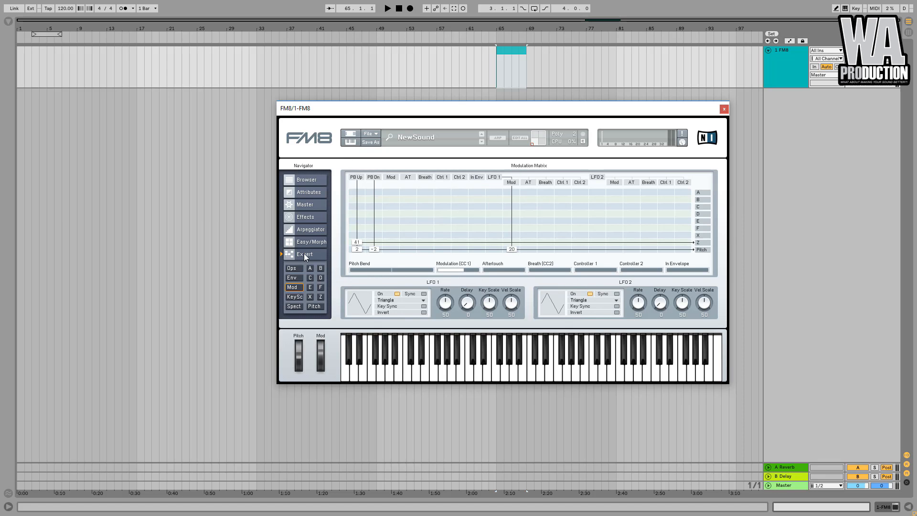
left_click(321, 297)
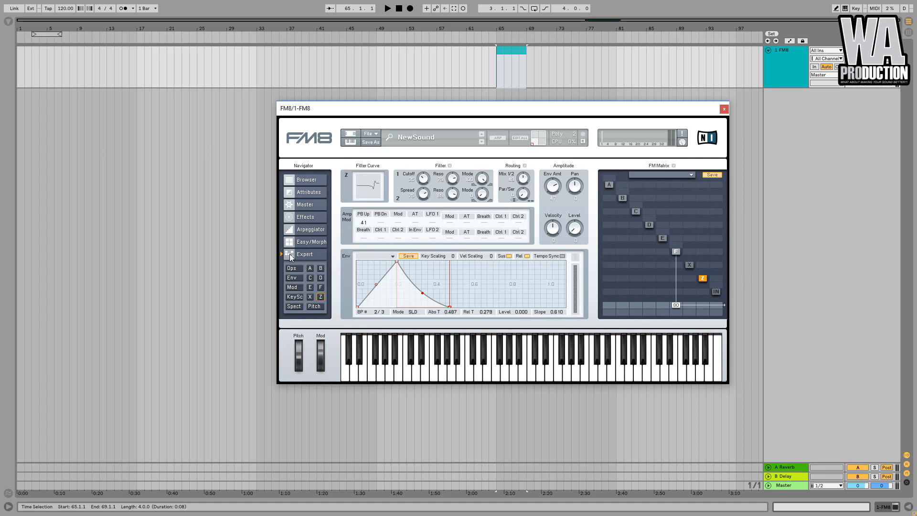
left_click(292, 287)
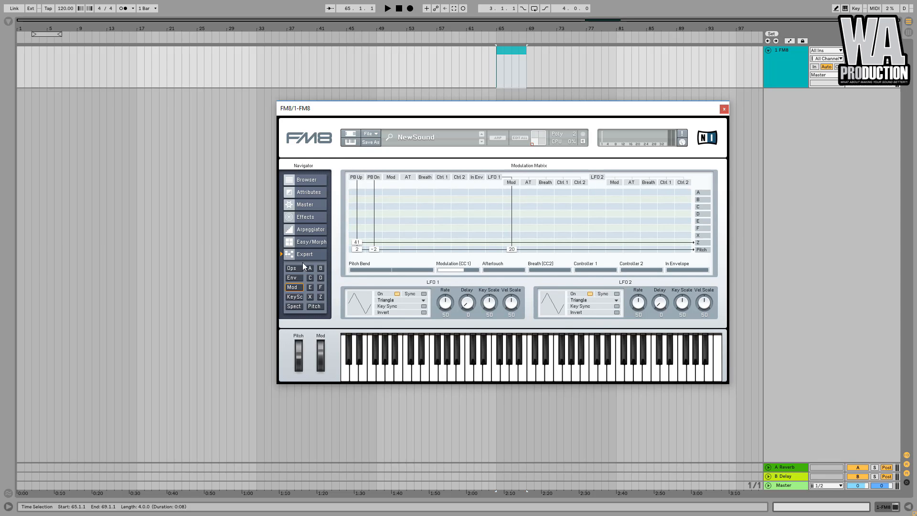
left_click(323, 296)
Lower the output levels of operators X and F.
left_click(689, 266)
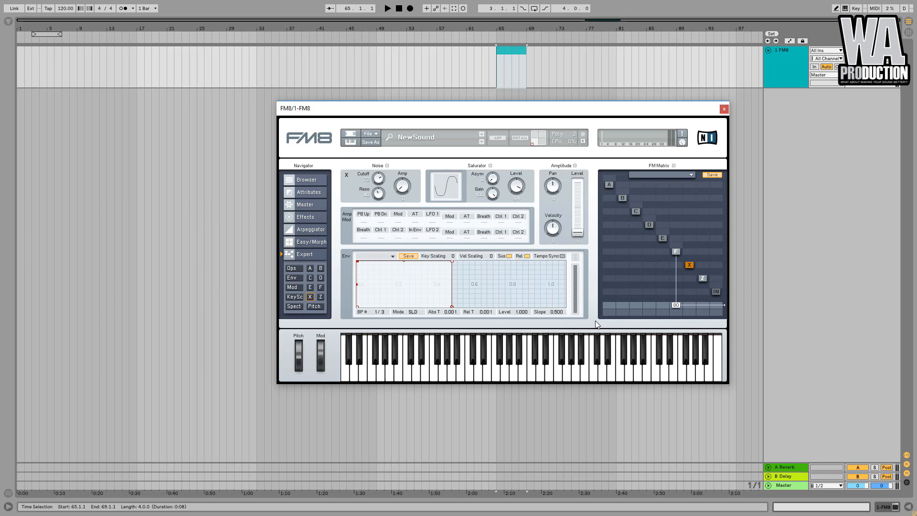
left_click_drag(577, 232, 578, 282)
left_click(676, 252)
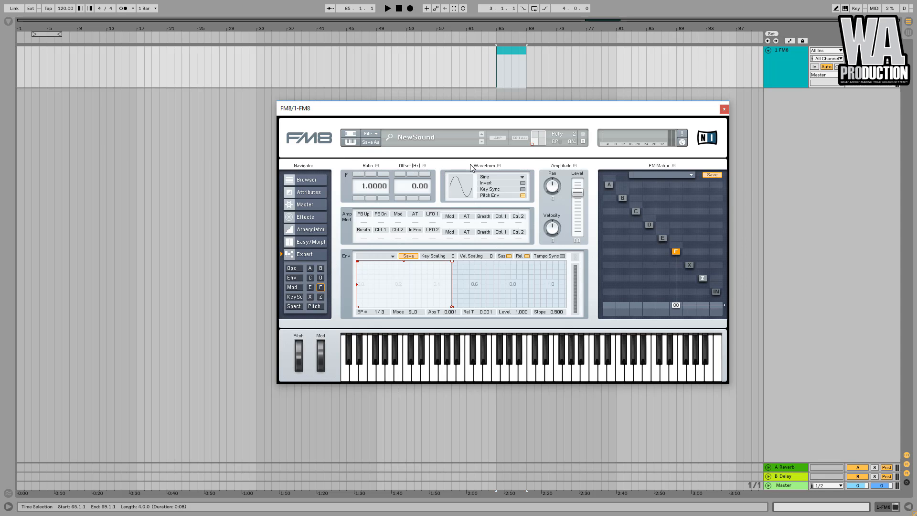
left_click(689, 265)
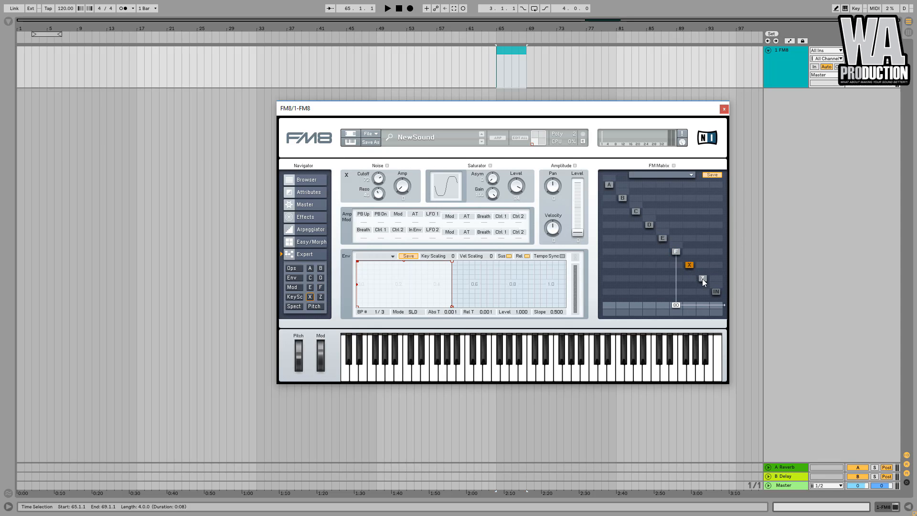
left_click(703, 279)
left_click(677, 252)
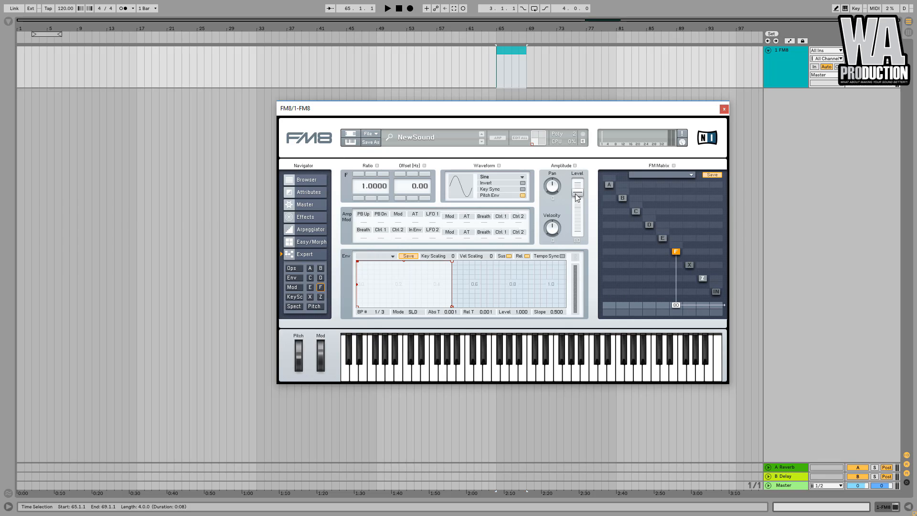
left_click_drag(576, 196, 580, 236)
left_click_drag(583, 182, 583, 190)
Raise operator F's frequency ratio to 8.0000.
left_click(358, 175)
left_click(359, 174)
left_click(360, 174)
double_click(360, 174)
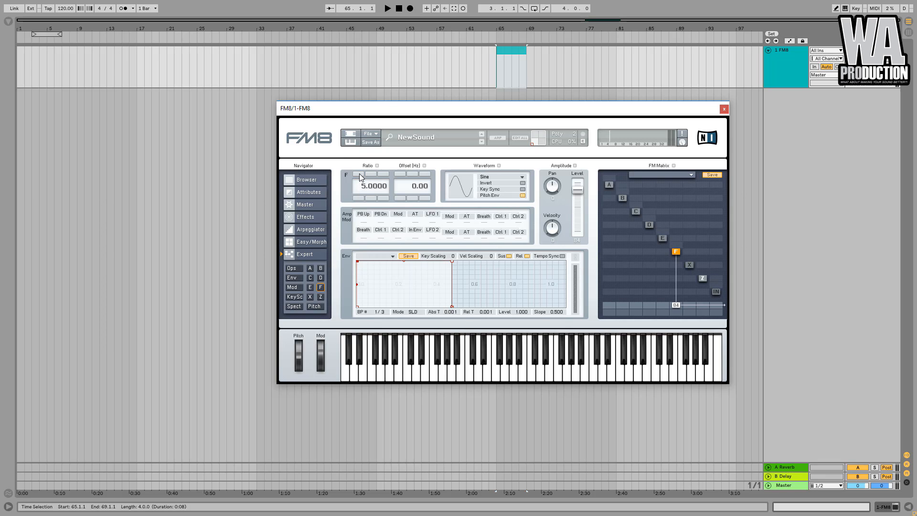
triple_click(357, 198)
left_click(358, 174)
left_click(359, 173)
left_click(356, 174)
left_click(523, 178)
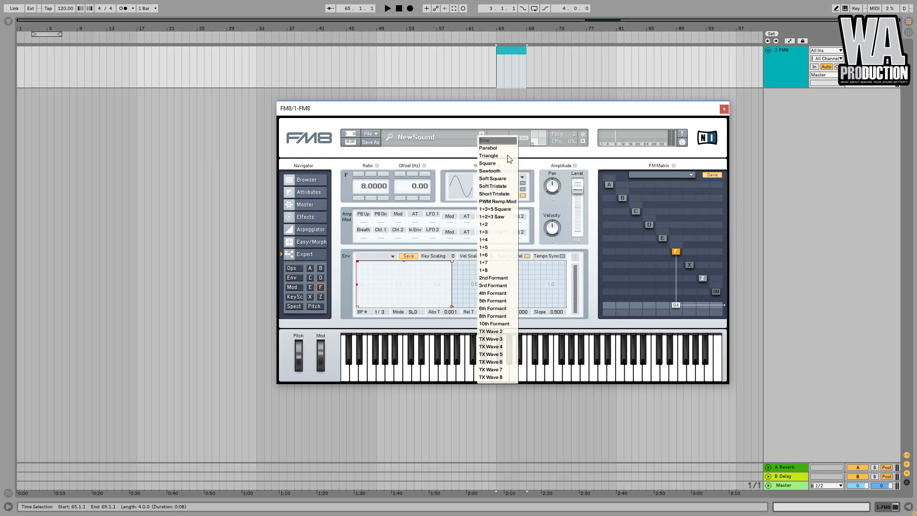
left_click(556, 156)
left_click_drag(465, 192, 463, 256)
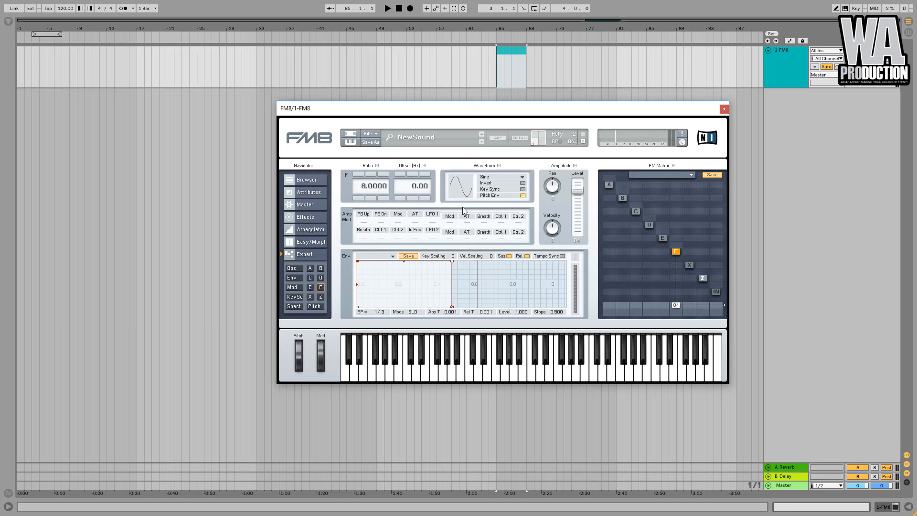
left_click_drag(472, 168, 456, 215)
left_click(523, 183)
left_click(522, 183)
Open the pitch section and reshape the pitch envelope's breakpoints.
left_click(650, 225)
left_click(662, 238)
left_click(676, 251)
left_click(668, 238)
left_click(649, 225)
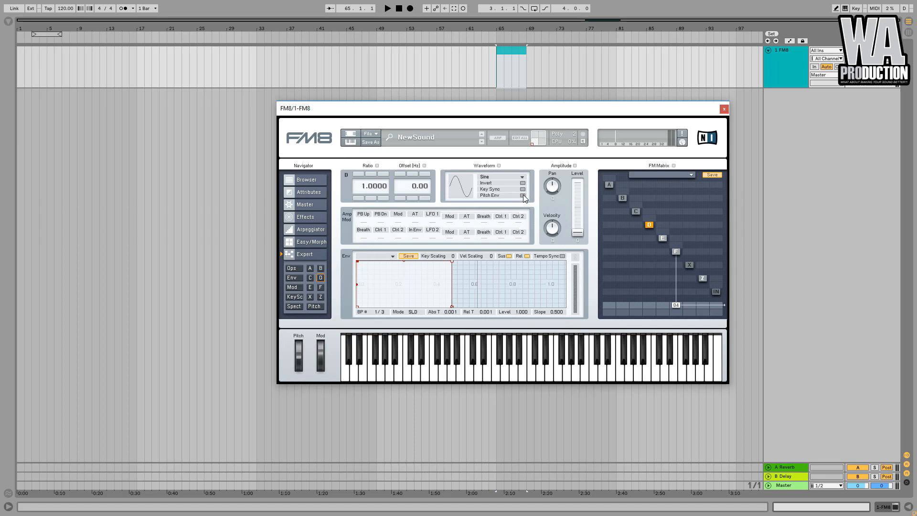
left_click(315, 308)
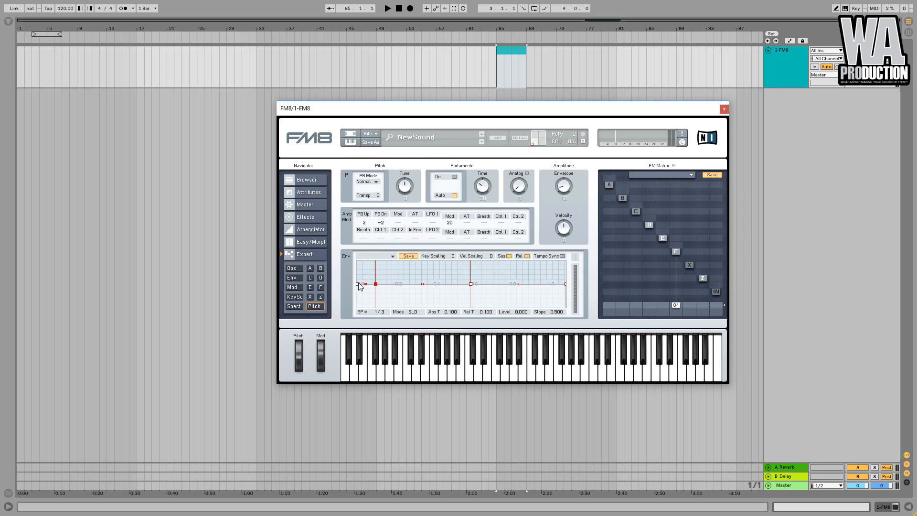
left_click_drag(359, 282, 356, 277)
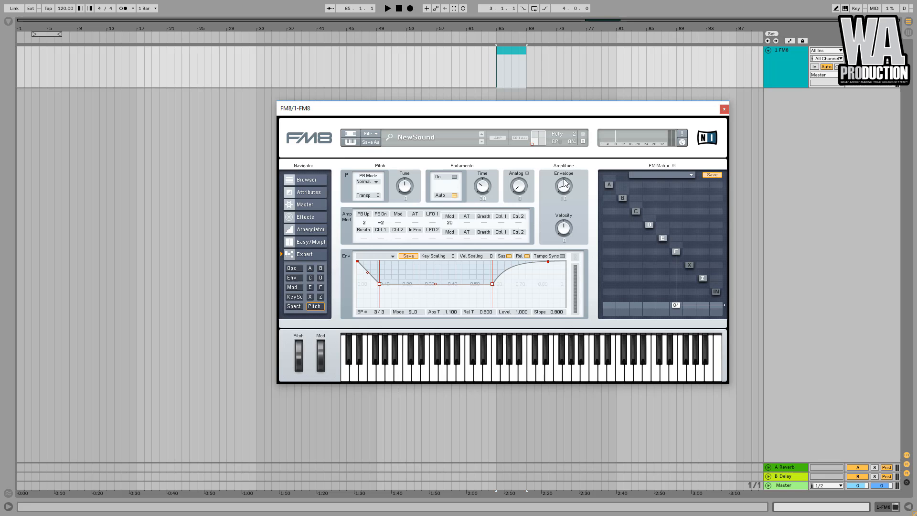
left_click_drag(564, 182, 577, 154)
Apply the Dan Larsson preset to the FM matrix.
left_click(676, 251)
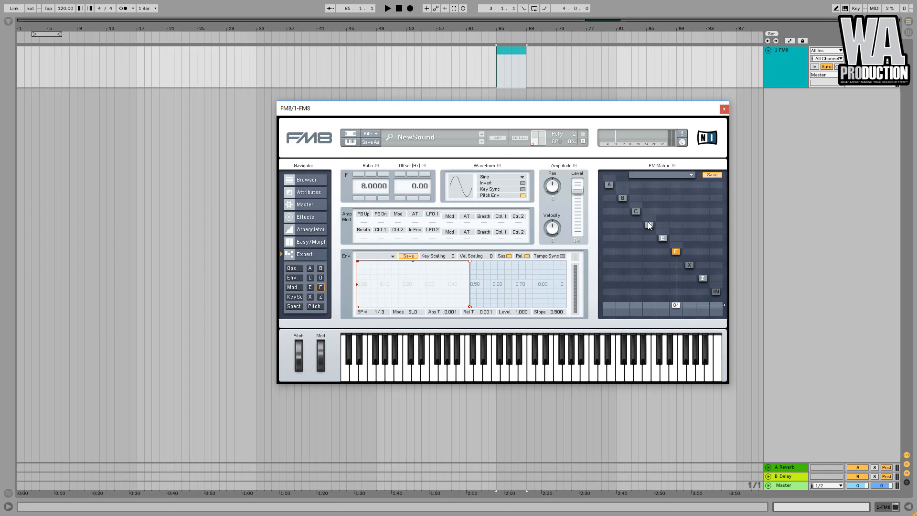
left_click(663, 238)
left_click(610, 185)
type("0")
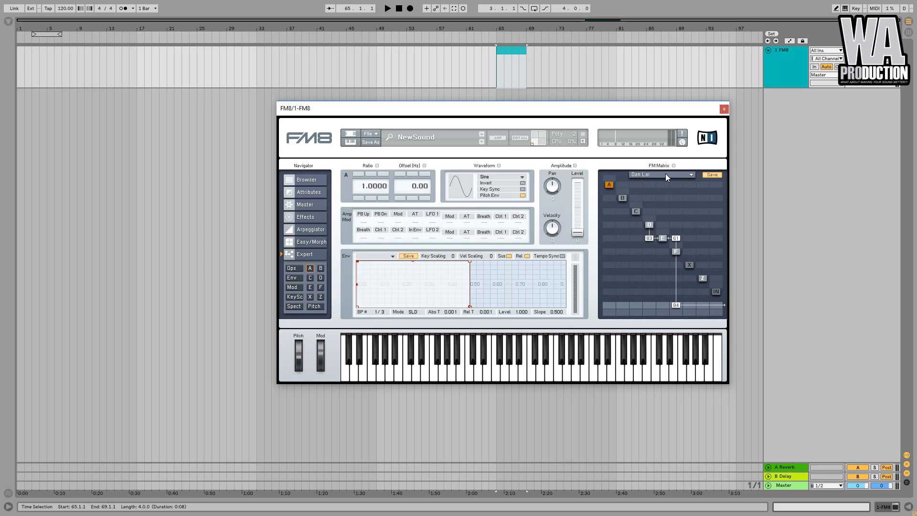
left_click(667, 175)
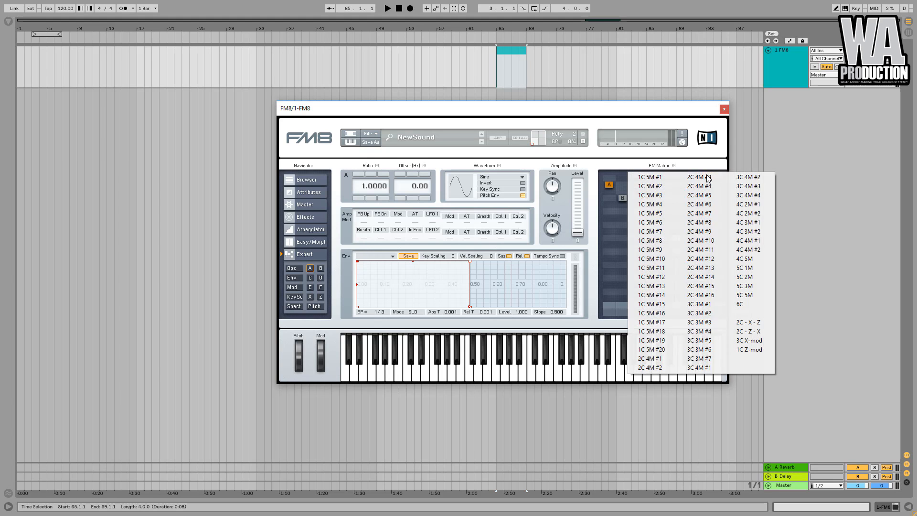
left_click(752, 313)
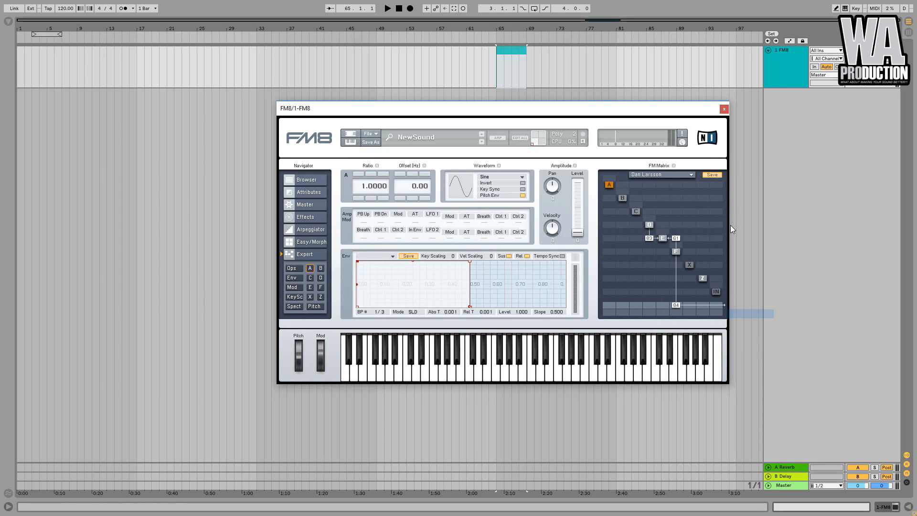
left_click(690, 176)
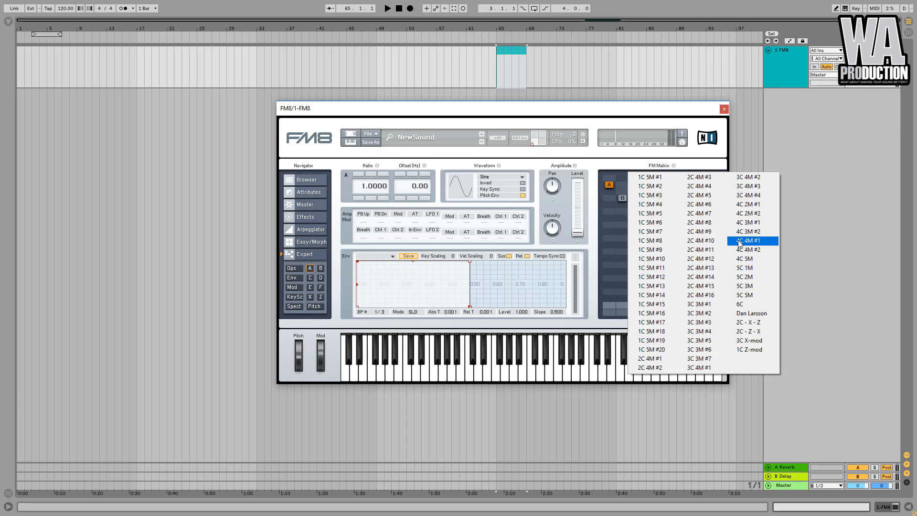
left_click(759, 314)
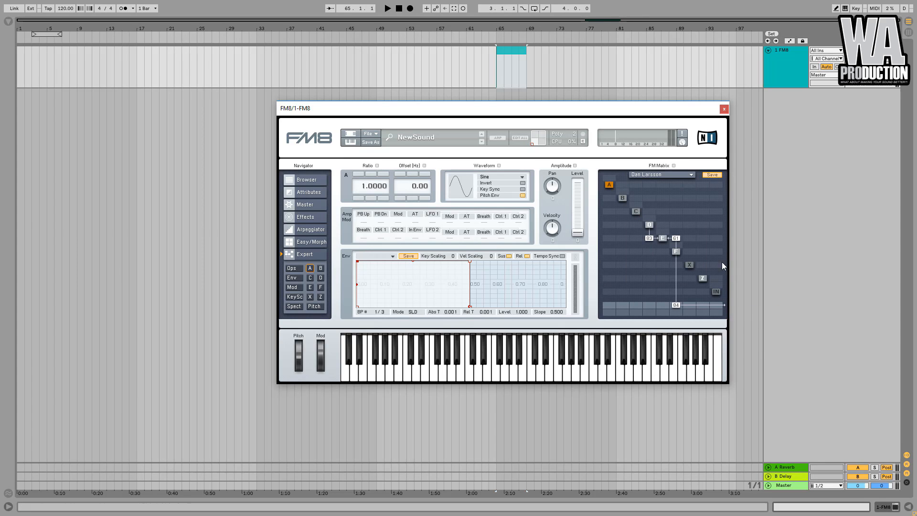